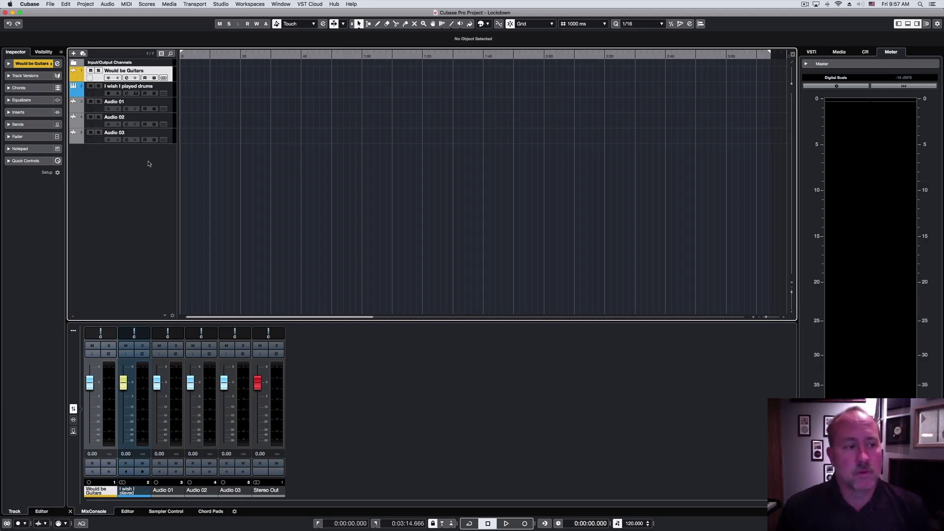
Step: Open the File menu in the Lockdown project
left_click(50, 4)
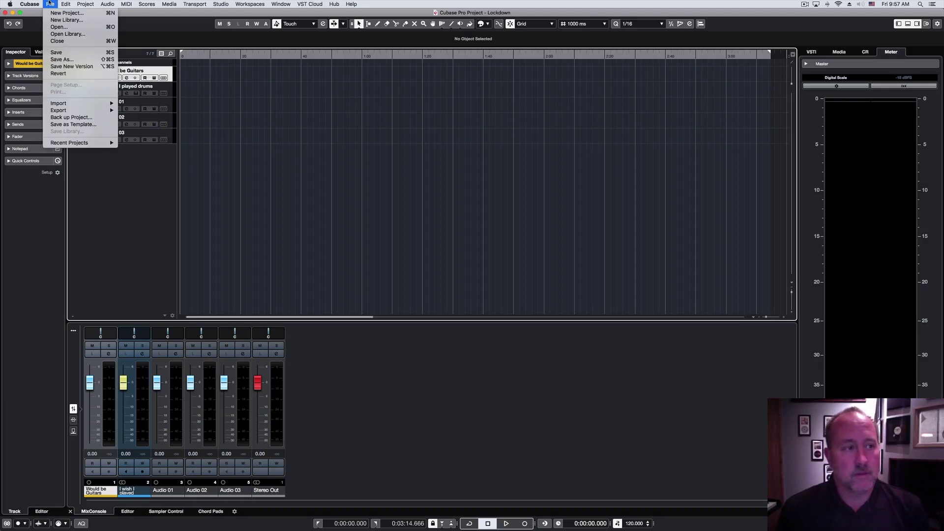
Step: Choose Import > Tracks from Project and open AM Demo Ring.cpr as the source
mouse_move(88, 104)
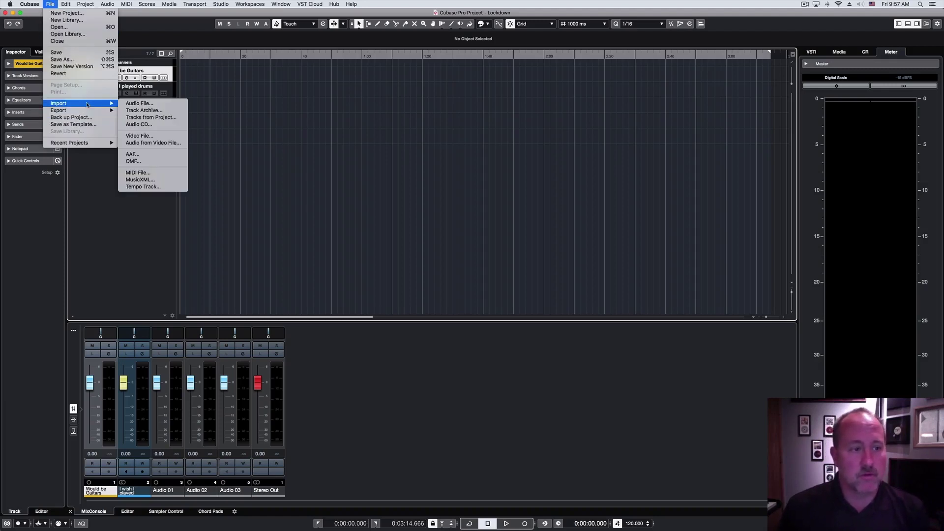
left_click(179, 118)
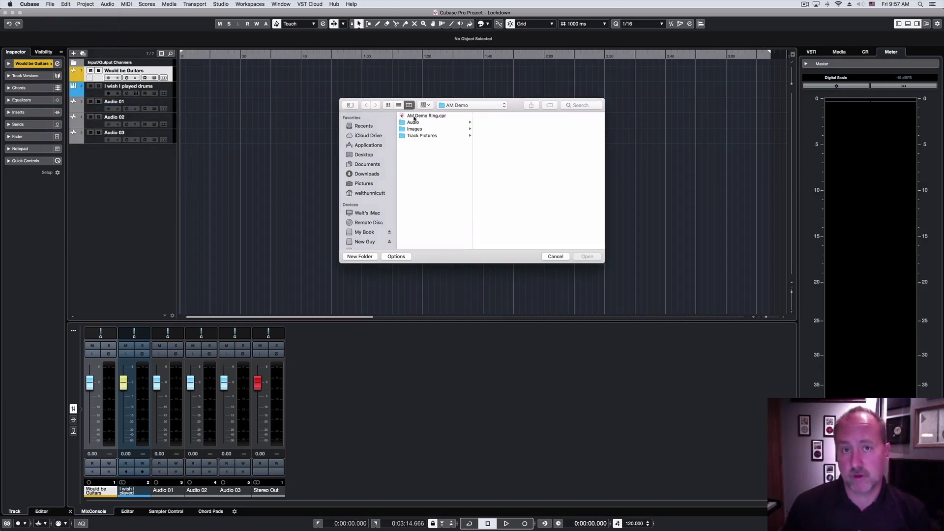
left_click(413, 116)
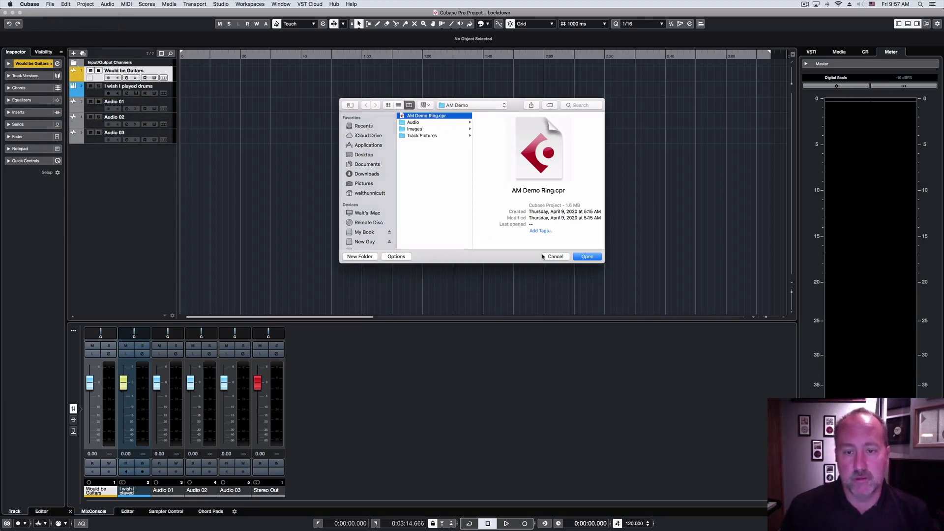
left_click(587, 257)
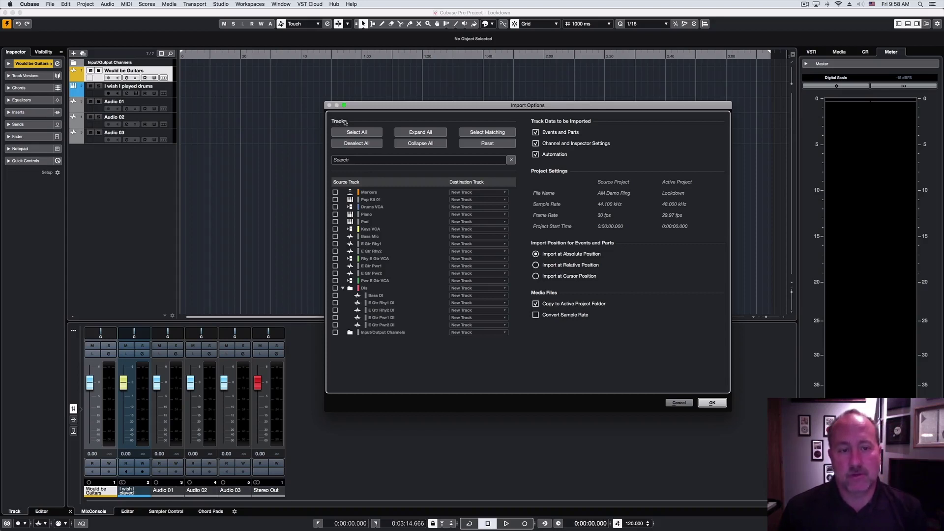
left_click(356, 132)
left_click(356, 143)
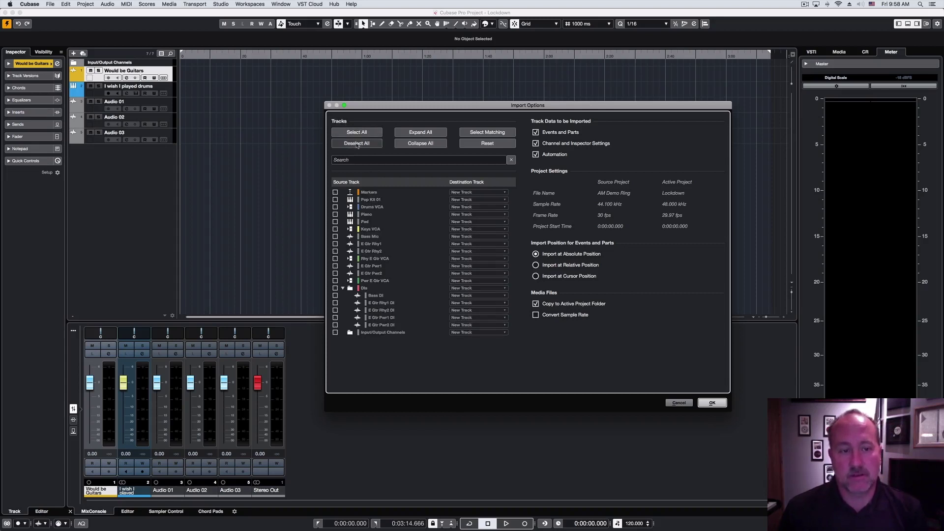
left_click(427, 143)
left_click(432, 133)
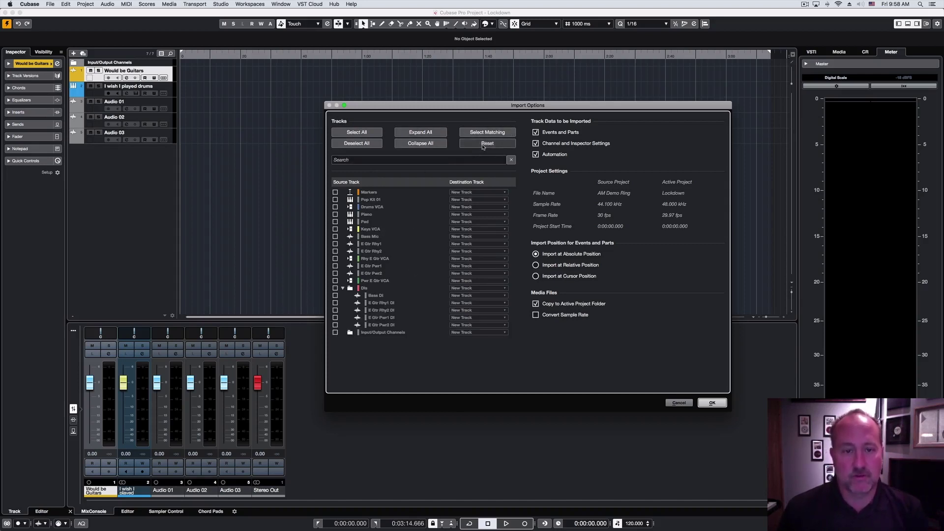
left_click(355, 160)
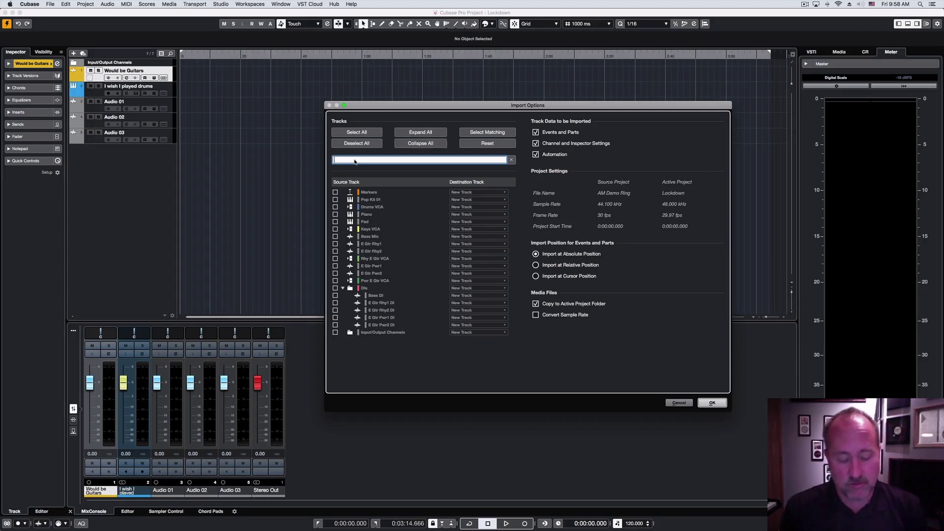
type("g")
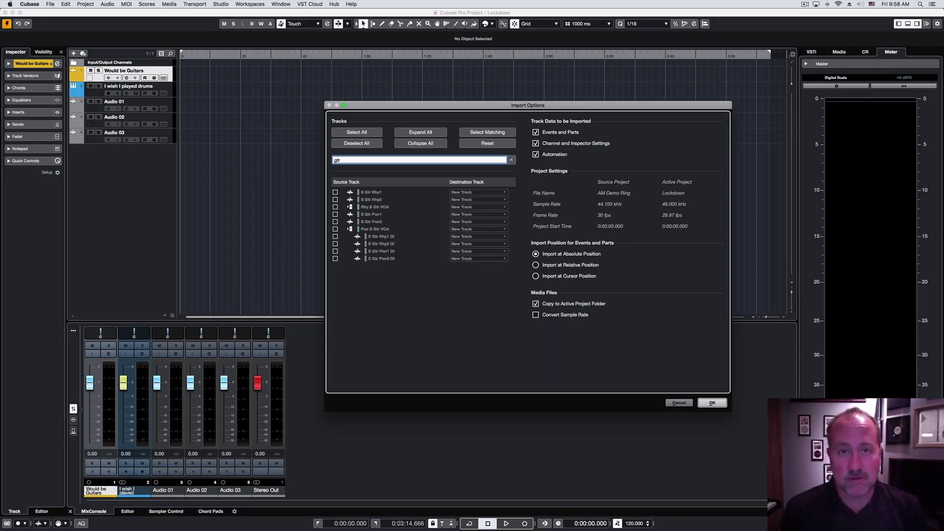
key("BackSpace")
type("bass")
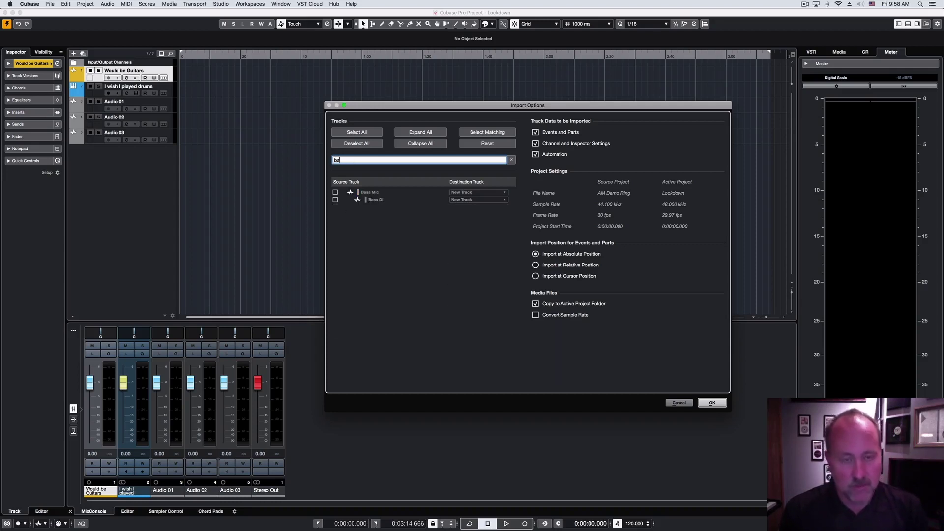
key("BackSpace")
key("BackSpace")
key("BackSpace")
key("BackSpace")
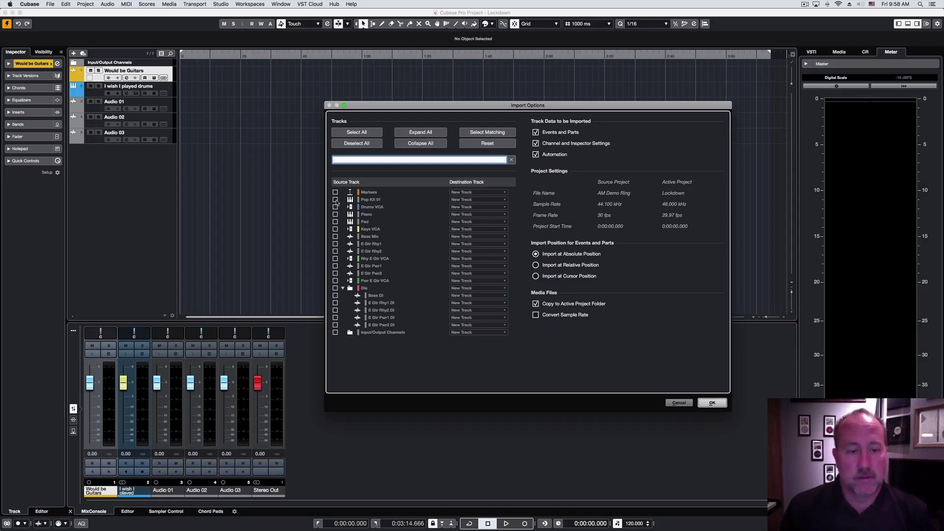
Step: Tick Pop Kit 01 and E Gtr Rhy2 for import
left_click(335, 200)
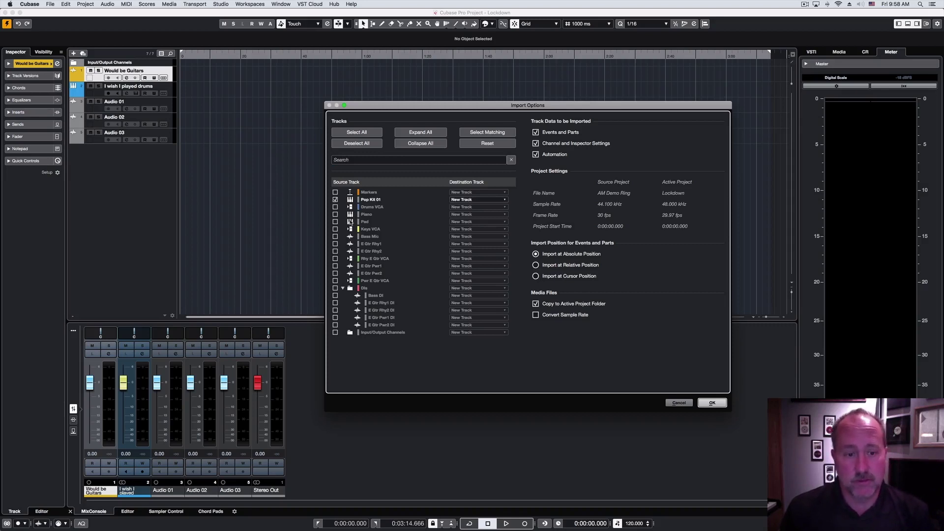
left_click(334, 251)
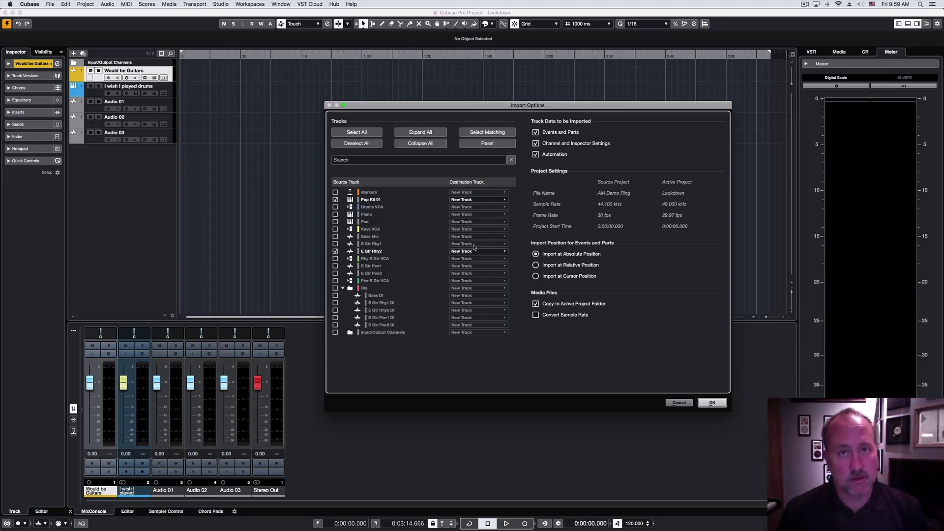
left_click(473, 200)
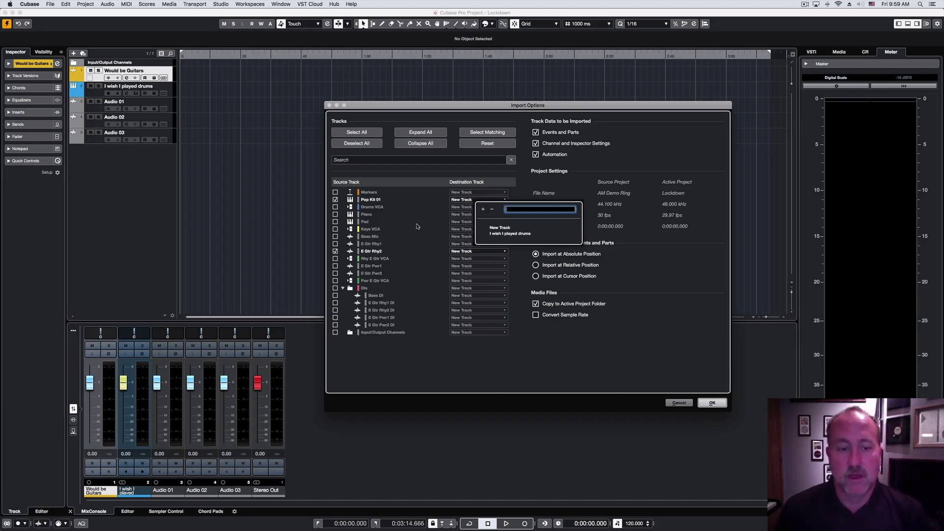
left_click(400, 236)
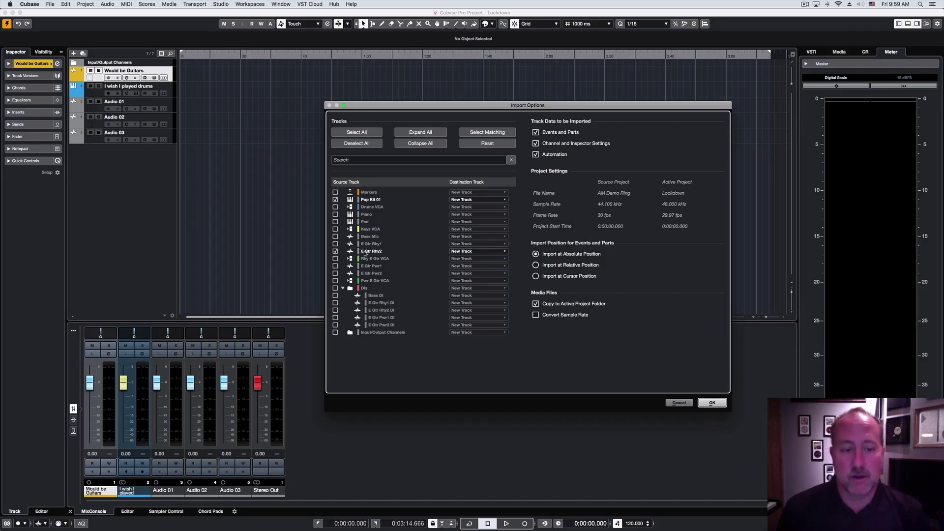
Step: Map E Gtr Rhy2 to 'Would be Guitars' and Pop Kit 01 to 'I wish I played drums'
left_click(480, 252)
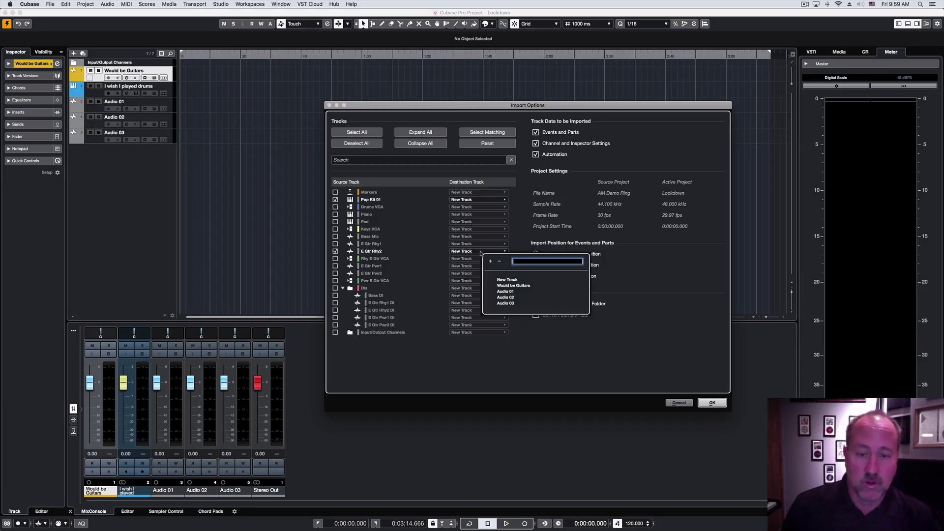
left_click(513, 285)
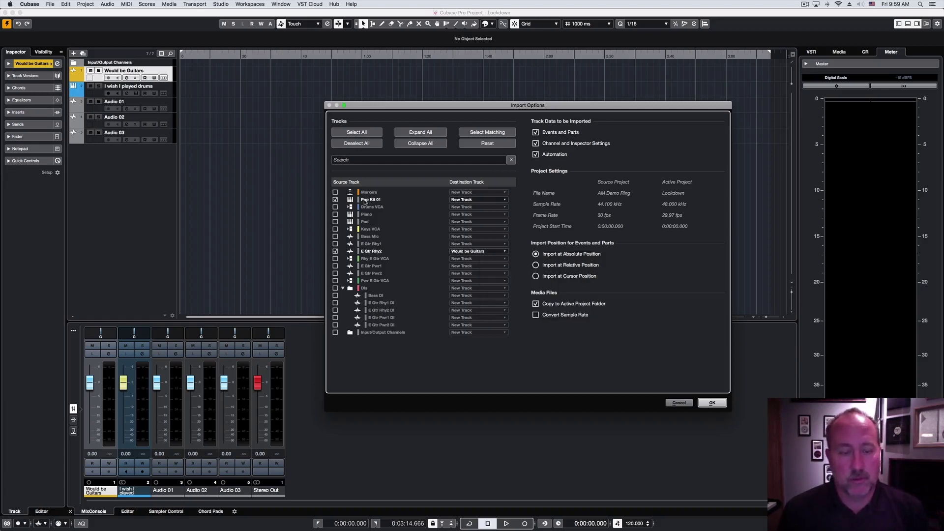
left_click(462, 200)
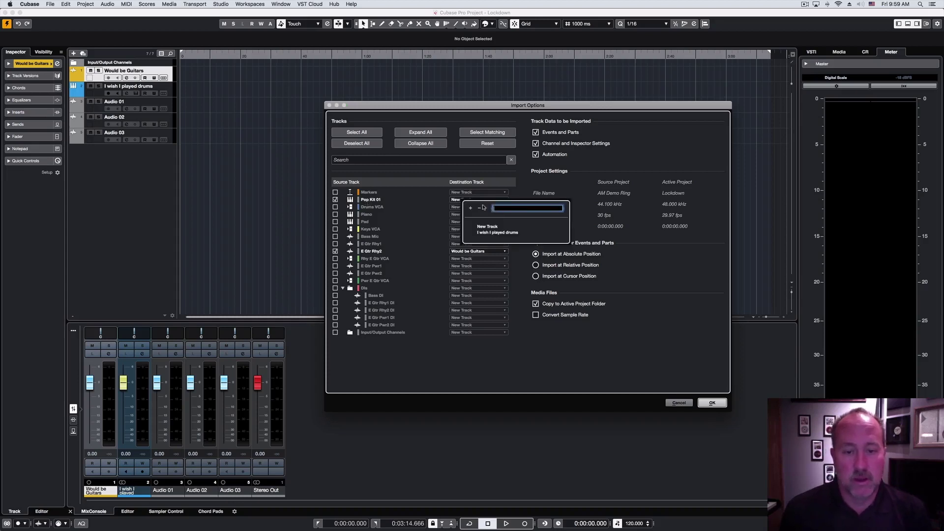
left_click(504, 234)
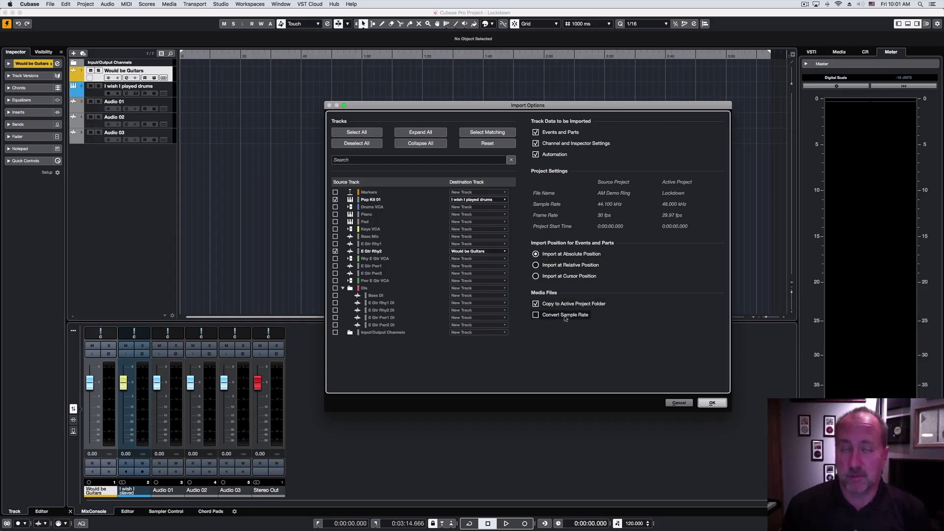
Step: Enable Convert Sample Rate so the 44.100 kHz audio becomes 48.000 kHz
left_click(542, 315)
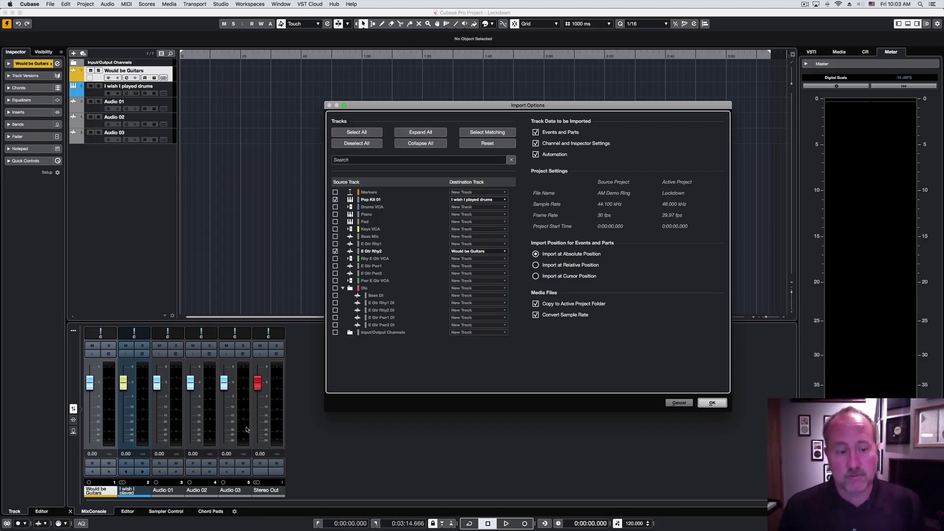
Step: Confirm the import, then lower Pop Kit 01 to -3.15 dB with linked drum channels at -1.15 dB
left_click(711, 404)
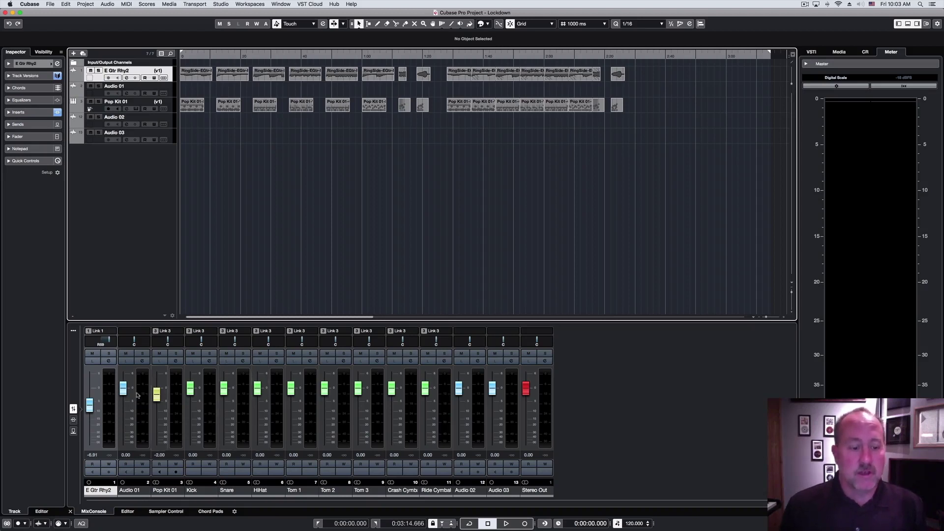
mouse_move(154, 395)
left_mouse_down()
mouse_move(150, 441)
mouse_move(156, 385)
mouse_move(158, 434)
mouse_move(160, 401)
left_mouse_up()
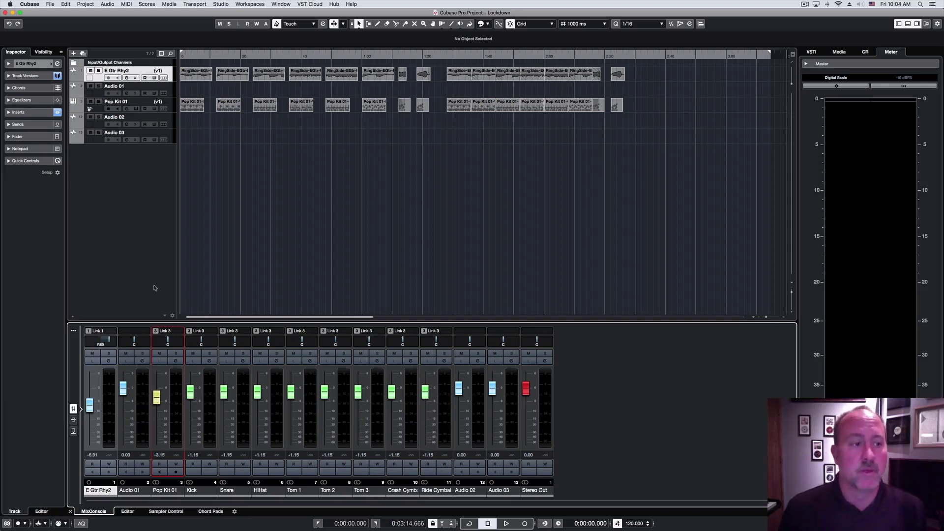
left_click(143, 258)
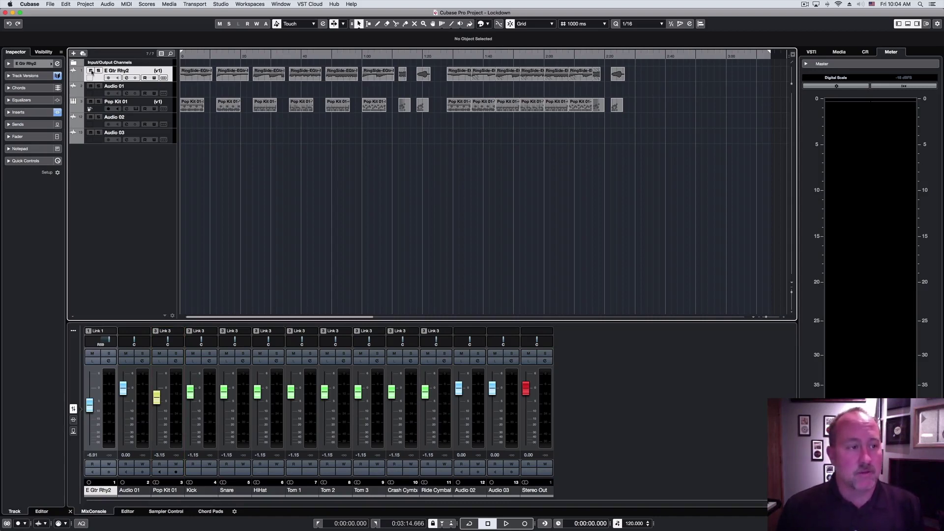
Step: Mute E Gtr Rhy2 and briefly play the project to hear only the drums
left_click(91, 70)
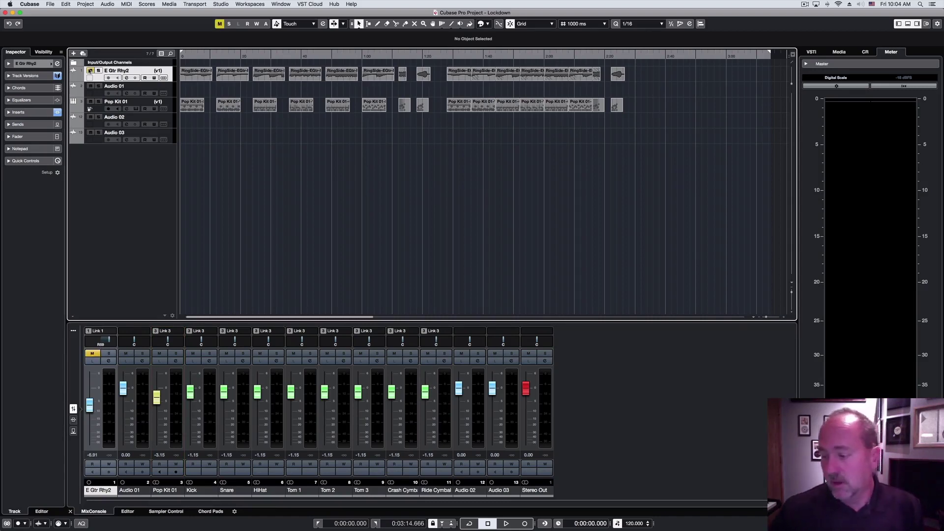
key("space")
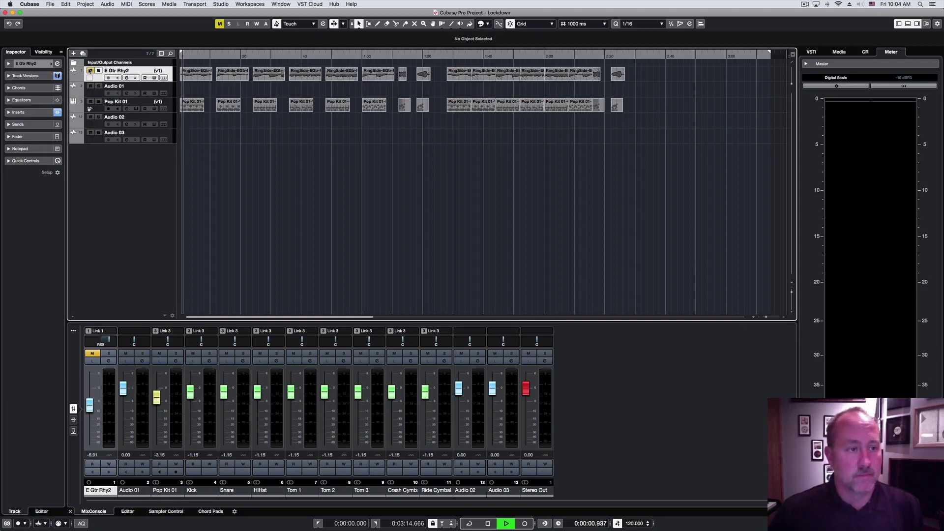
key("space")
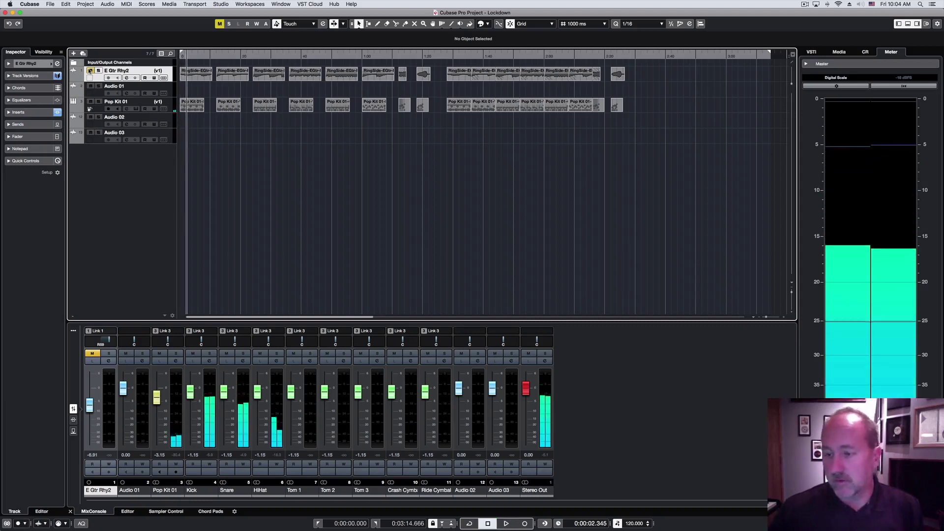